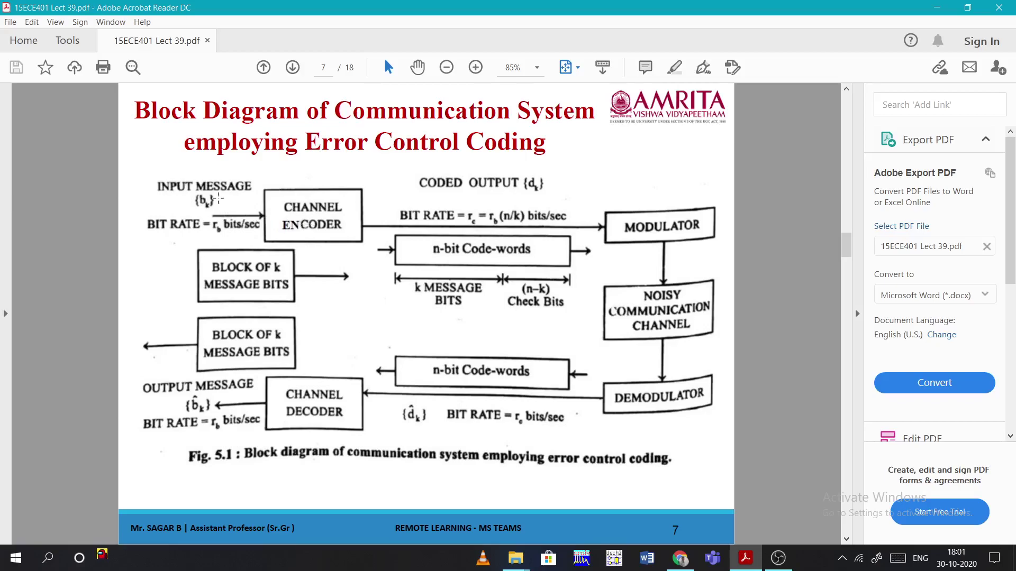
# - Box the INPUT MESSAGE, MODULATOR and CHANNEL DECODER blocks in turn, clearing each mark
pyautogui.moveTo(150, 169); pyautogui.dragTo(247, 229)
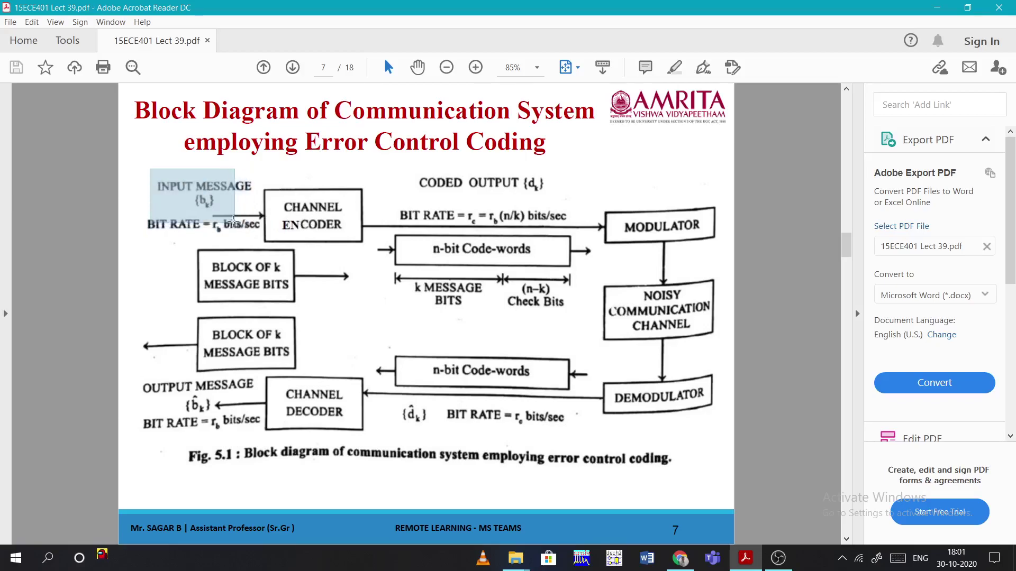
pyautogui.click(206, 208)
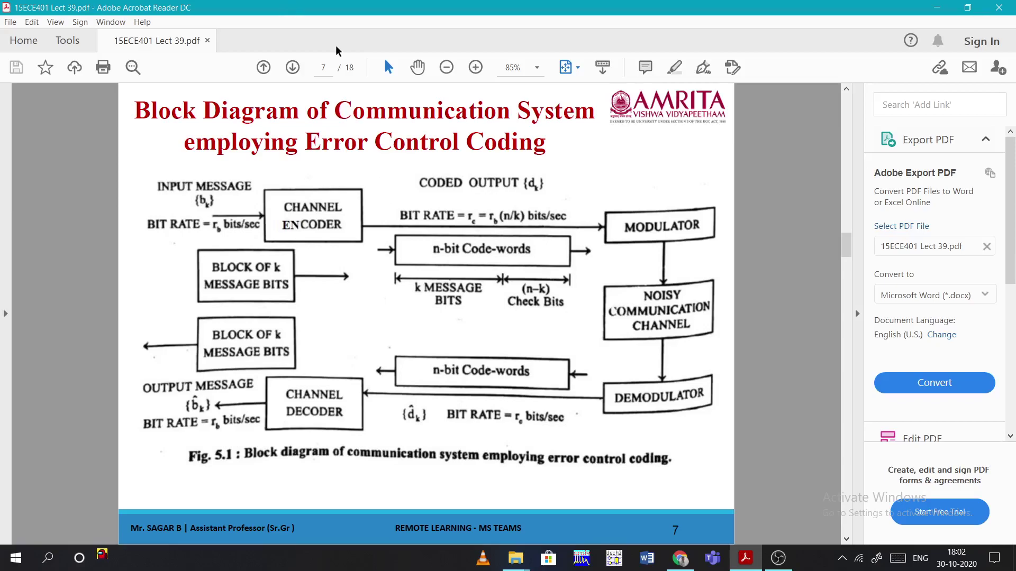
pyautogui.moveTo(593, 197); pyautogui.dragTo(709, 256)
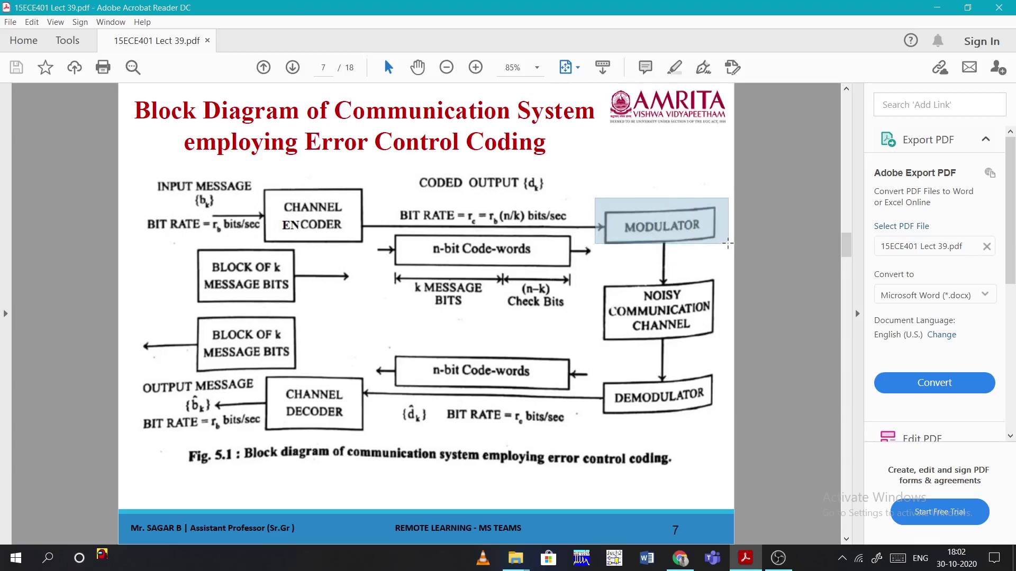
pyautogui.click(709, 256)
pyautogui.click(675, 254)
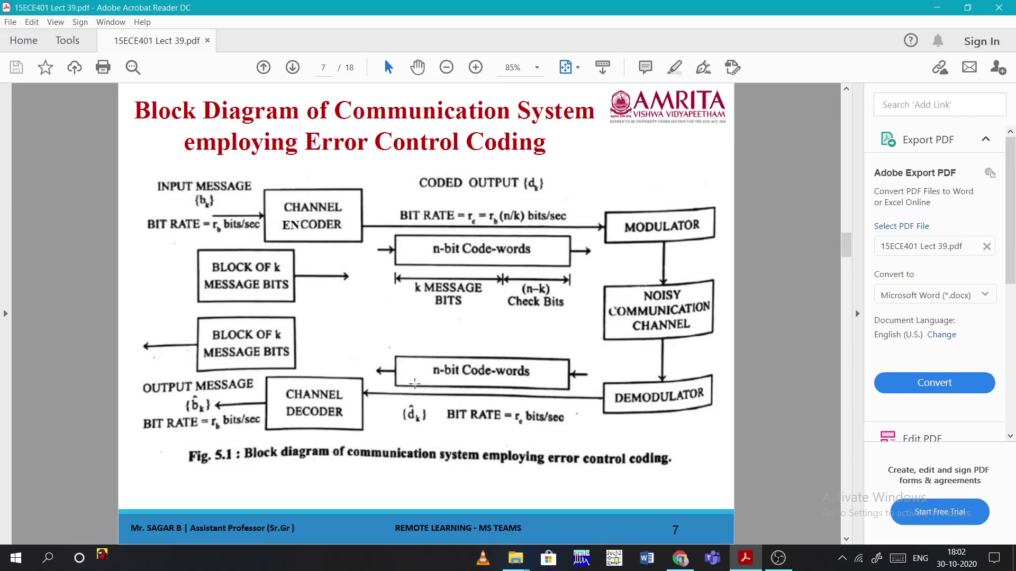
pyautogui.moveTo(276, 383); pyautogui.dragTo(342, 434)
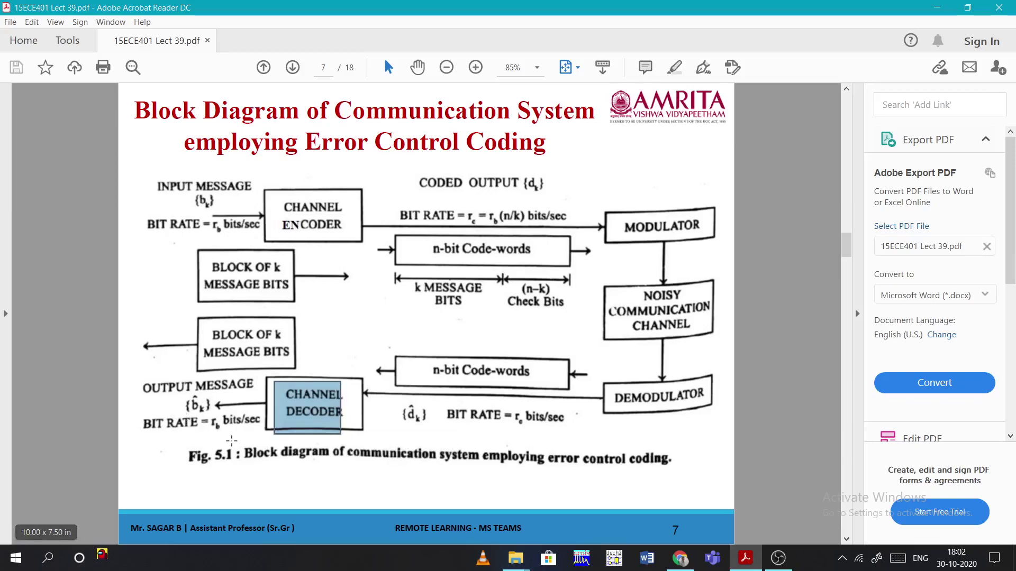
pyautogui.click(232, 441)
pyautogui.click(203, 406)
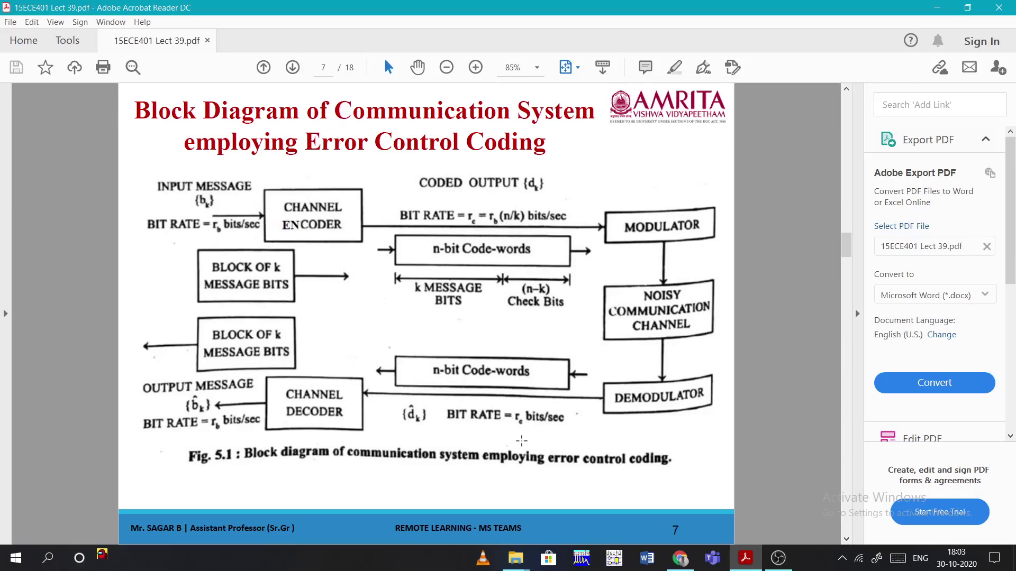
# - Page down from page 7 through page 8 to page 9
pyautogui.press('capslock')
pyautogui.press('Down')
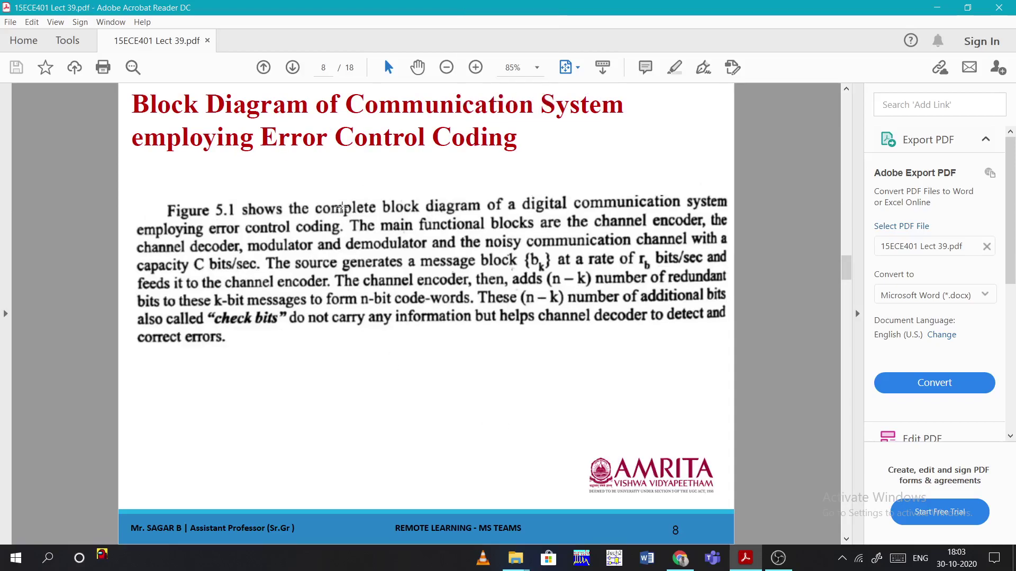
pyautogui.press('Down')
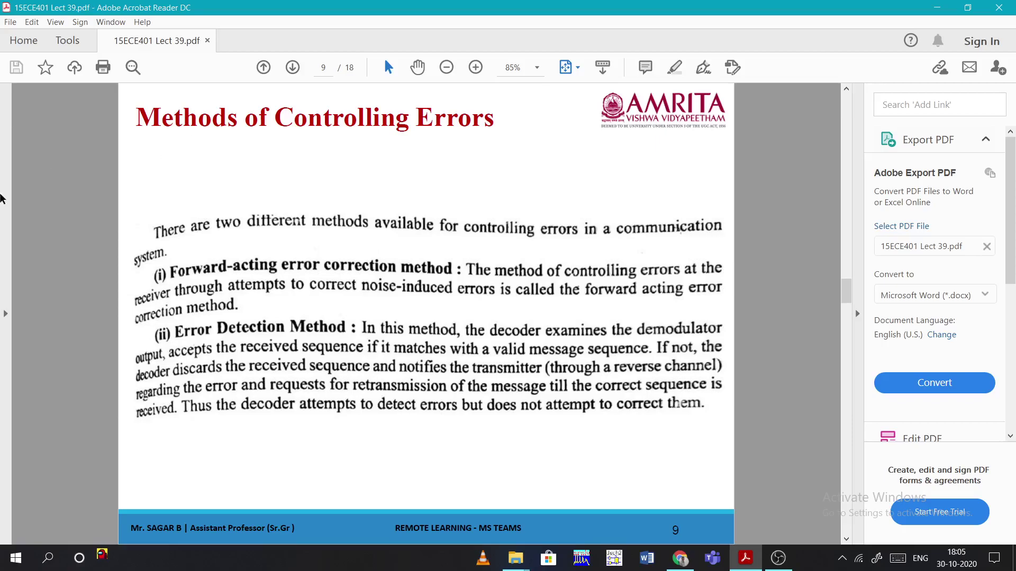
pyautogui.scroll(-2, 371, 279)
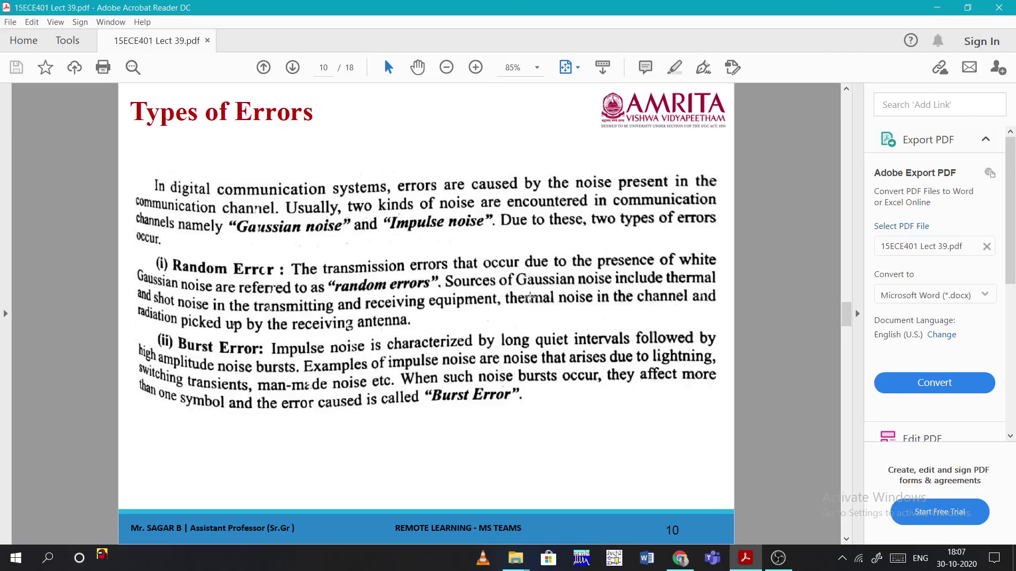
pyautogui.scroll(-2, 439, 343)
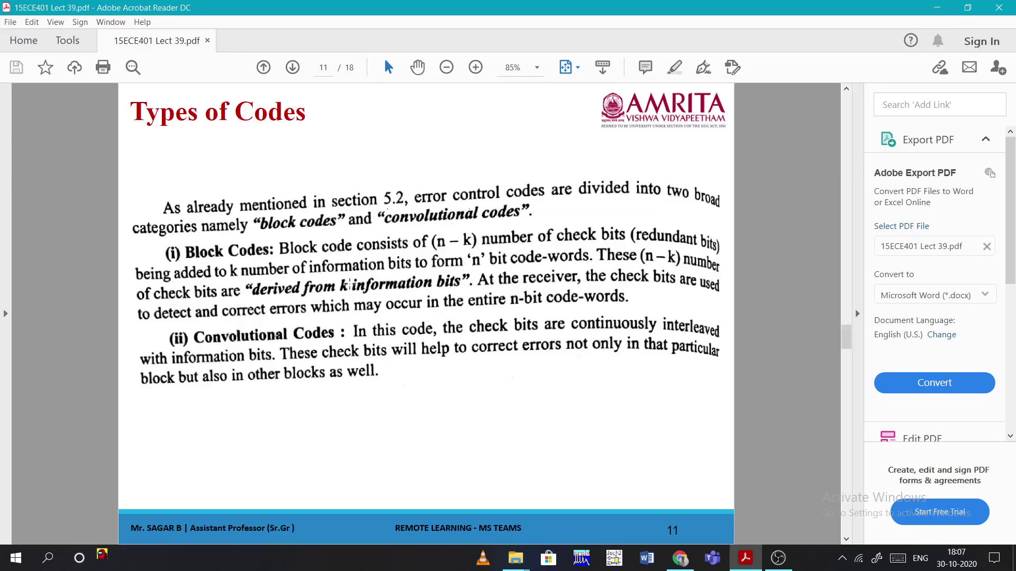
pyautogui.scroll(2, 381, 291)
pyautogui.scroll(1, 488, 287)
pyautogui.scroll(1, 480, 330)
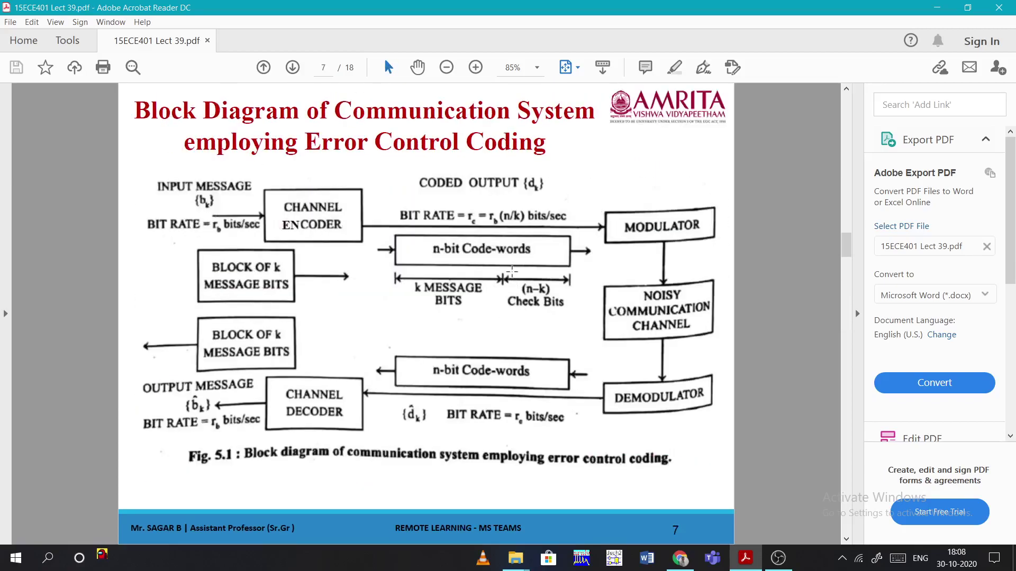
pyautogui.scroll(-1, 508, 317)
pyautogui.scroll(-1, 447, 329)
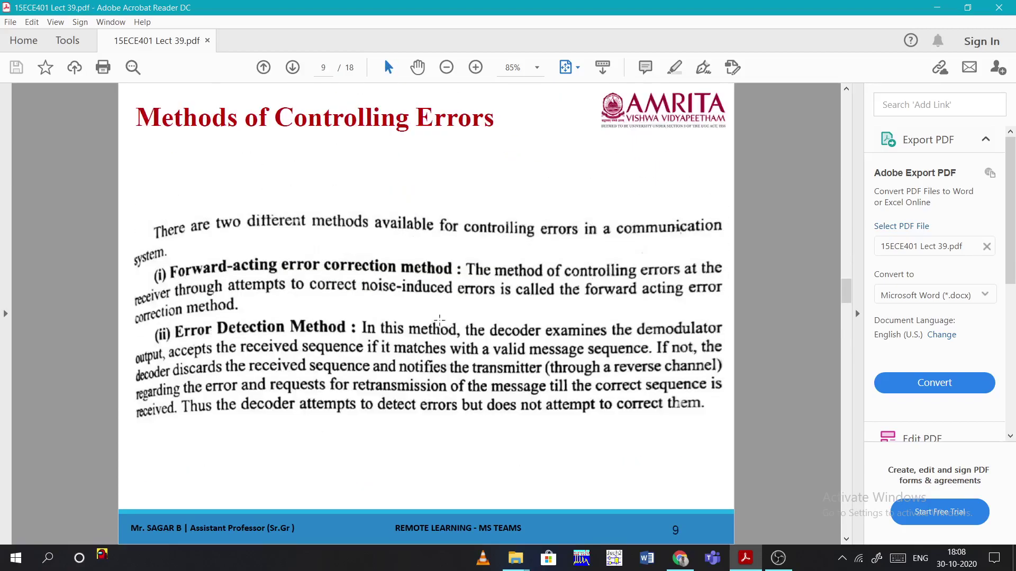
pyautogui.scroll(-2, 441, 322)
pyautogui.scroll(1, 435, 316)
pyautogui.scroll(-1, 423, 291)
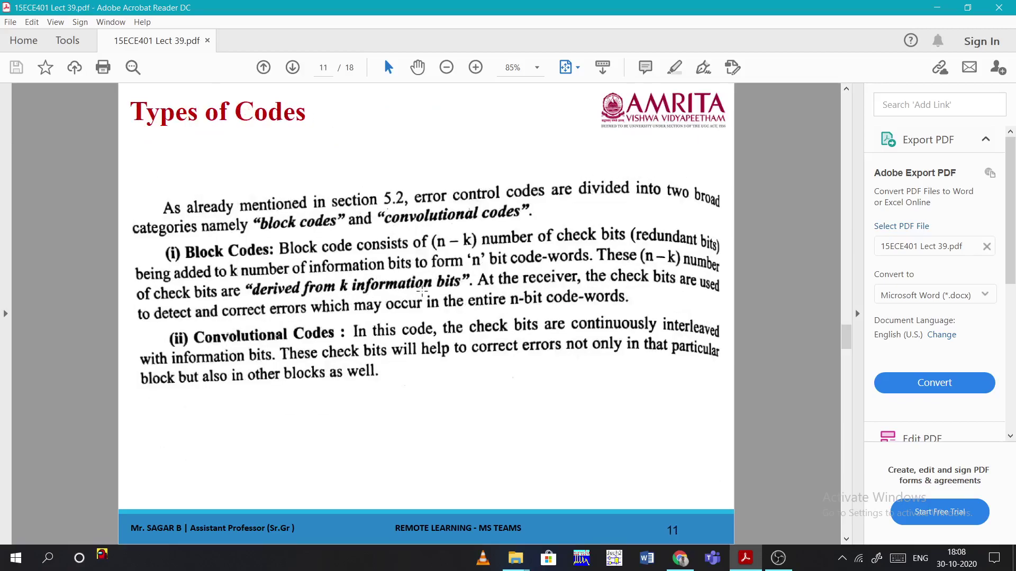
pyautogui.scroll(-1, 432, 270)
pyautogui.scroll(1, 448, 242)
# - Select, then deselect, the scanned text on the Types of Codes page
pyautogui.click(530, 325)
pyautogui.click(508, 295)
pyautogui.scroll(2, 301, 302)
pyautogui.scroll(2, 301, 302)
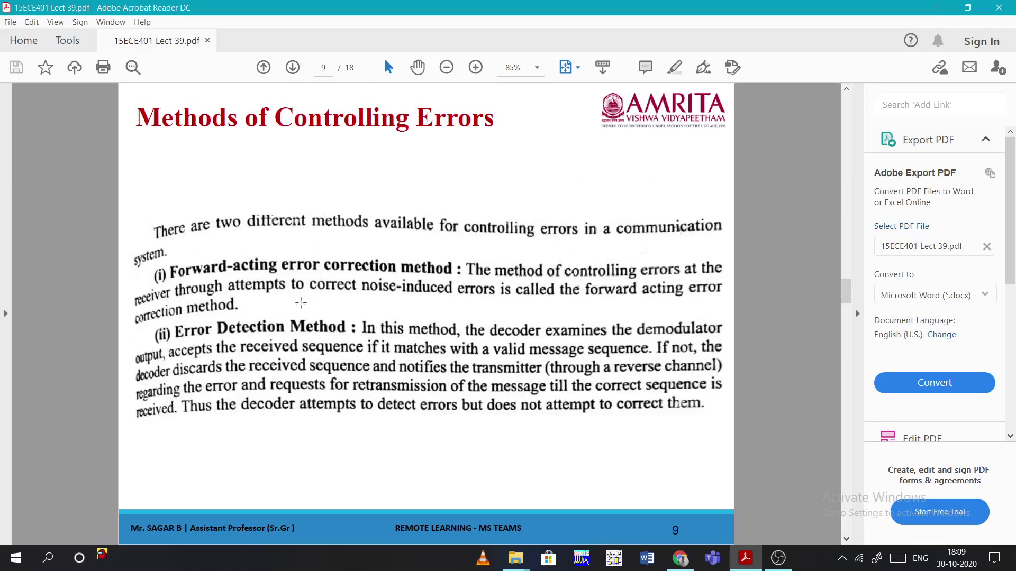
pyautogui.scroll(4, 302, 302)
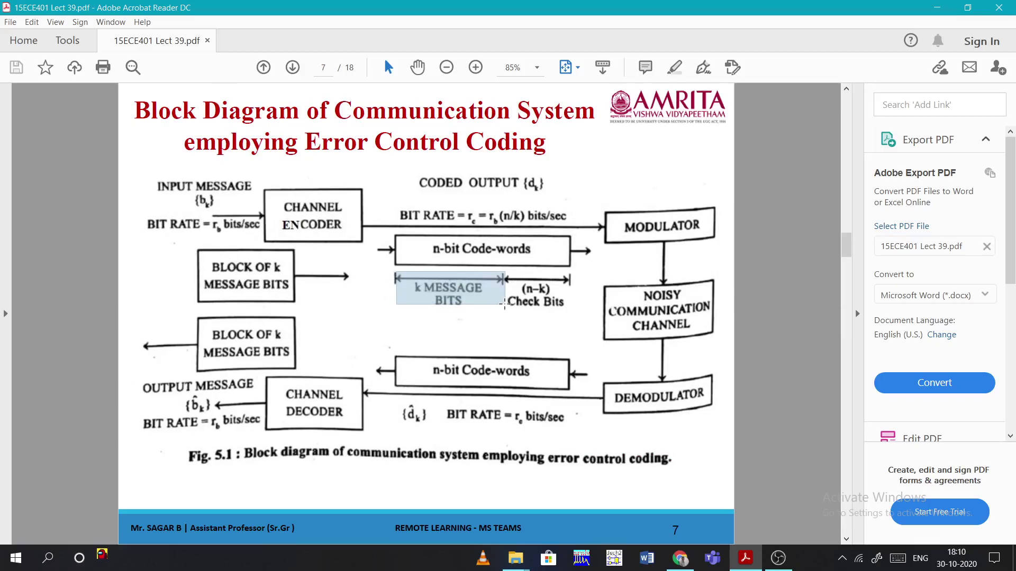
# - Box the 'k MESSAGE BITS' and '(n-k) Check Bits' parts of the page 7 diagram
pyautogui.moveTo(395, 271); pyautogui.dragTo(503, 305)
pyautogui.moveTo(509, 268); pyautogui.dragTo(565, 300)
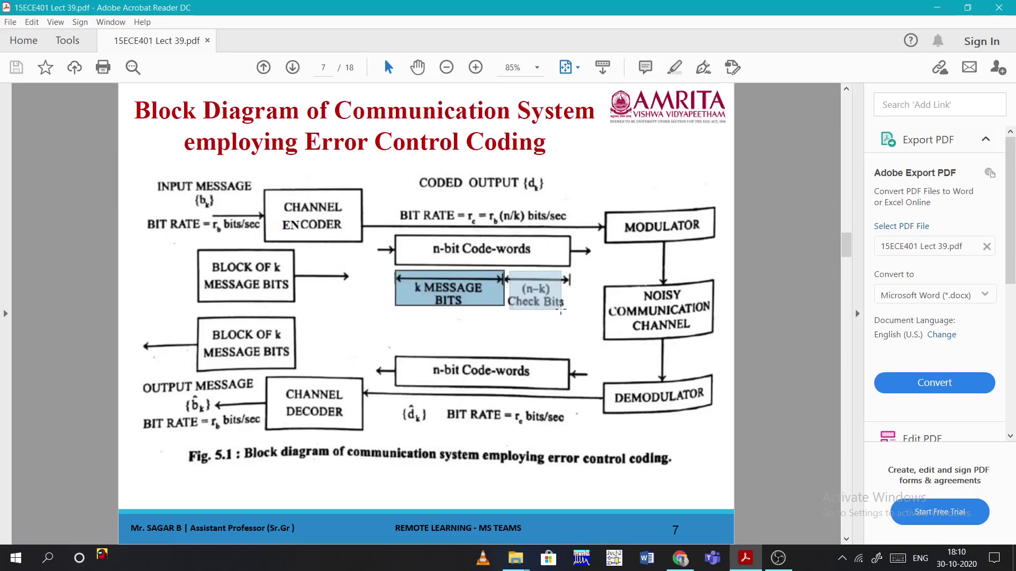
pyautogui.moveTo(565, 300); pyautogui.dragTo(566, 308)
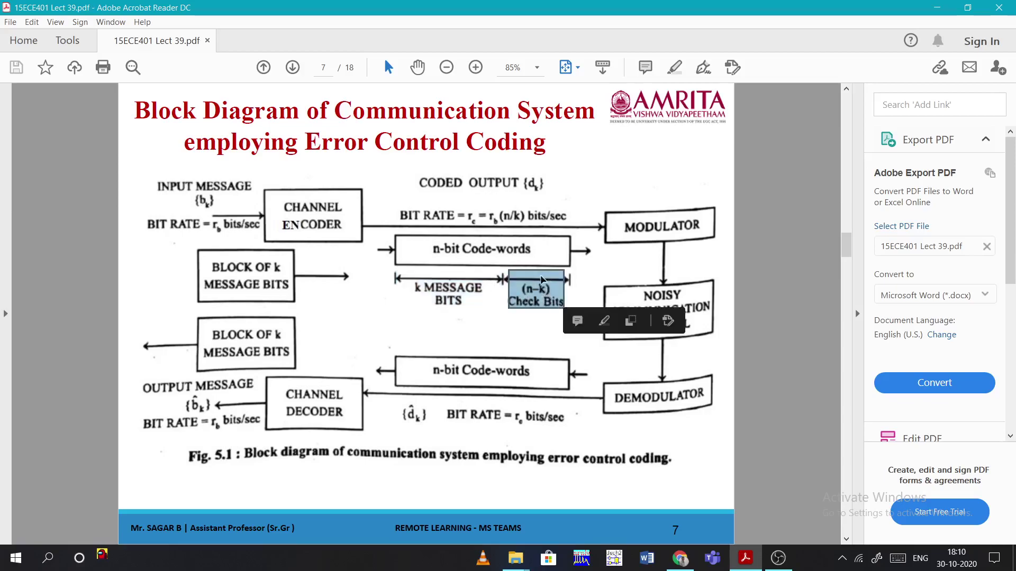
pyautogui.scroll(-1, 314, 395)
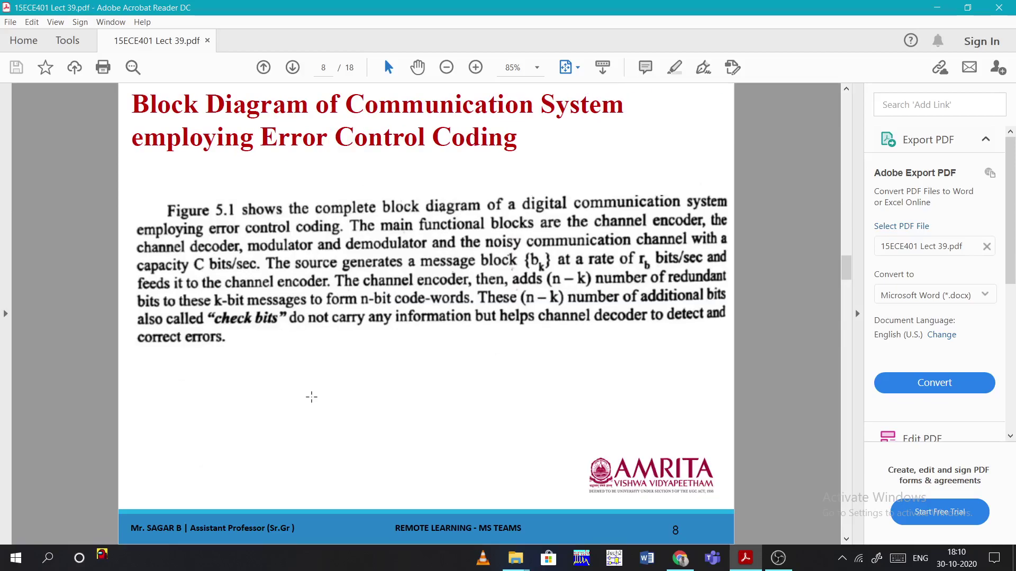
pyautogui.scroll(-1, 312, 401)
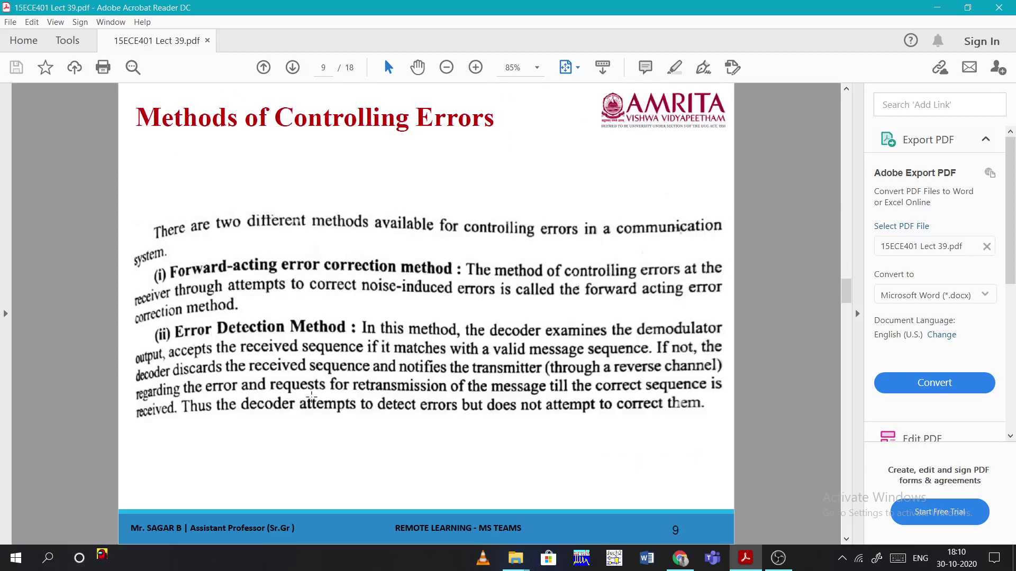
pyautogui.scroll(-1, 312, 400)
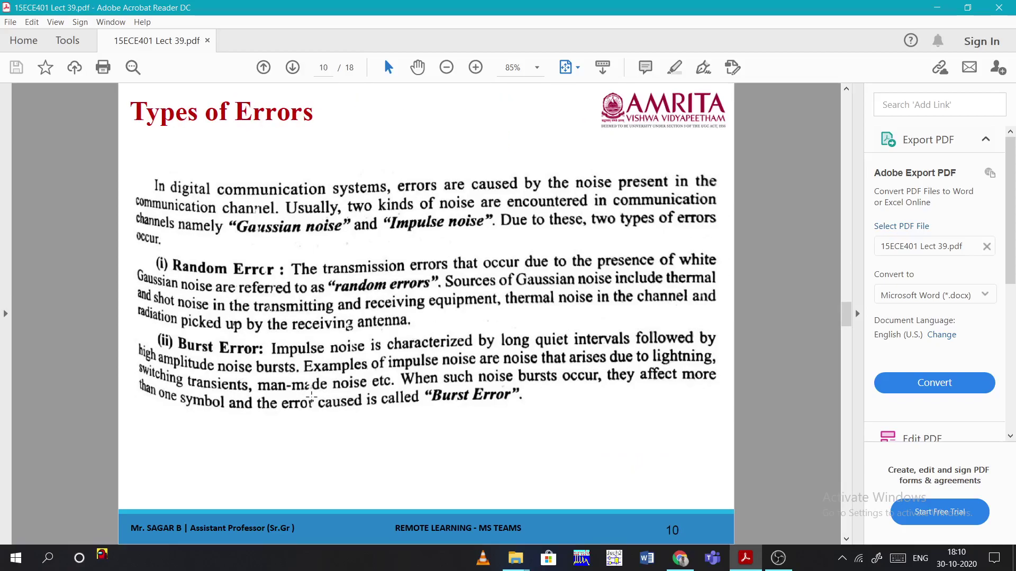
pyautogui.scroll(-1, 312, 399)
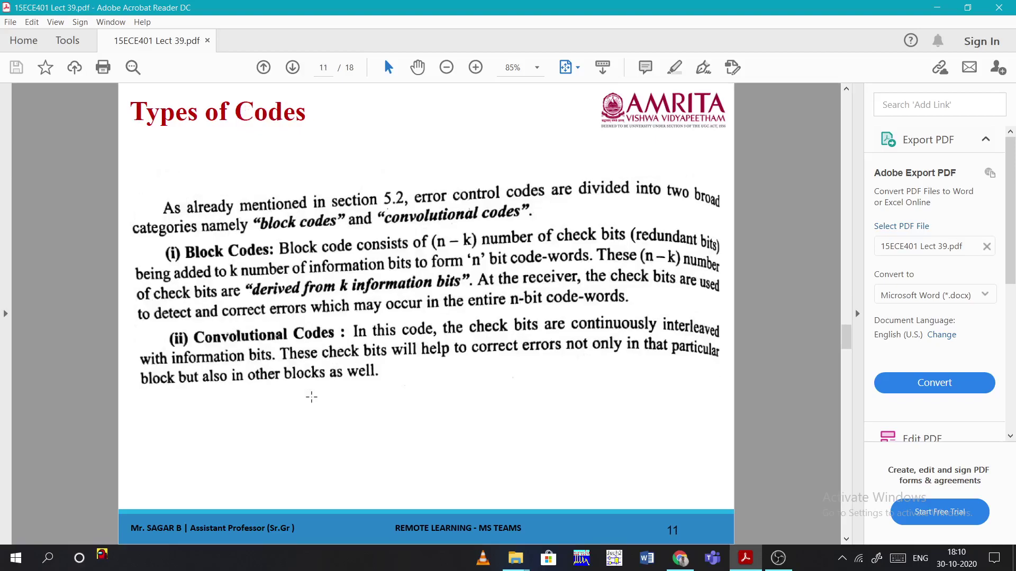